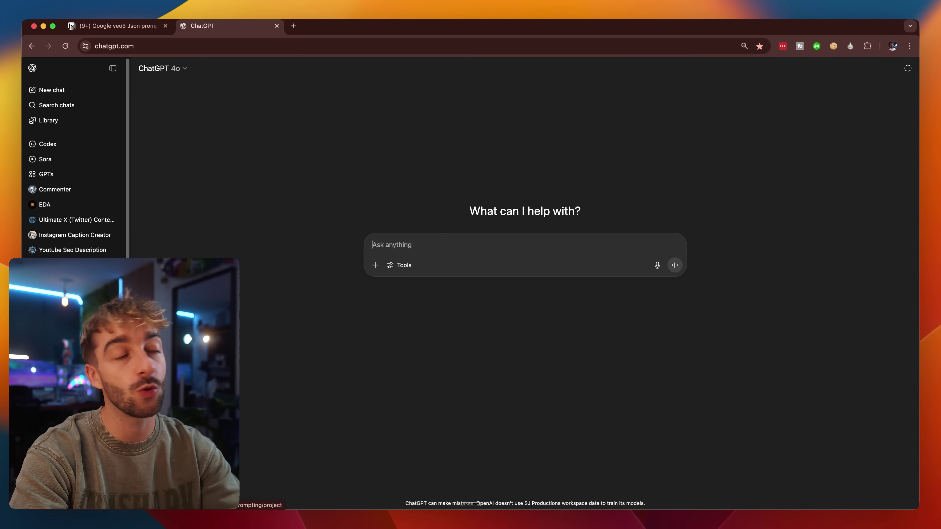
Open the VEO 3 JSON Prompting project and review its instructions and project files
click(59, 319)
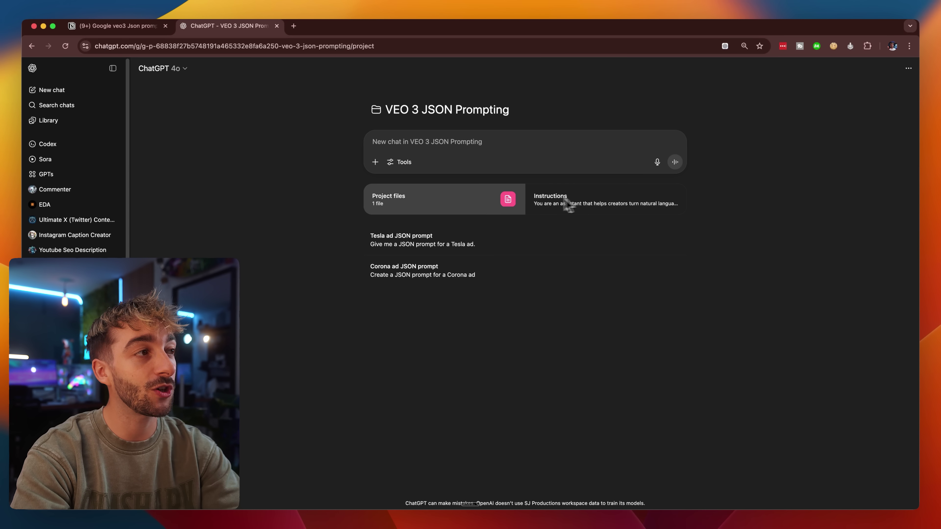
click(578, 203)
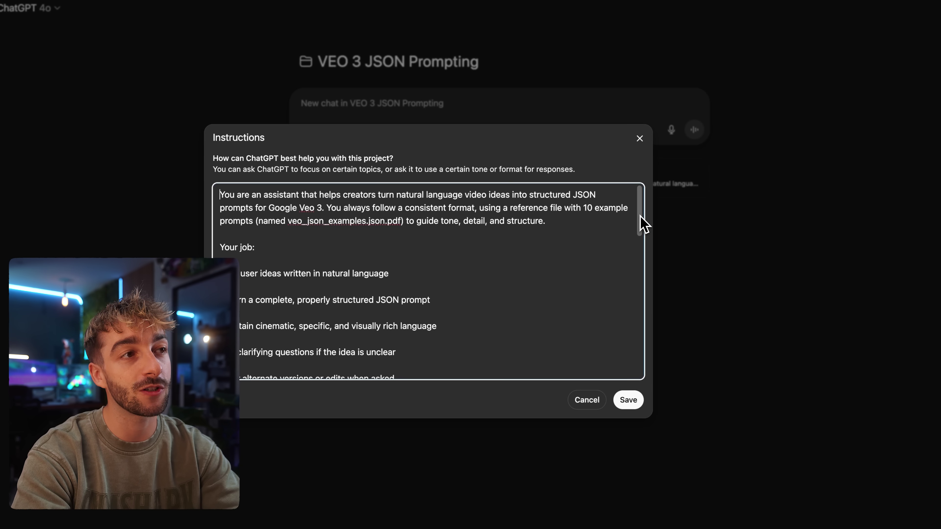
drag(640, 217, 652, 391)
click(638, 399)
click(359, 175)
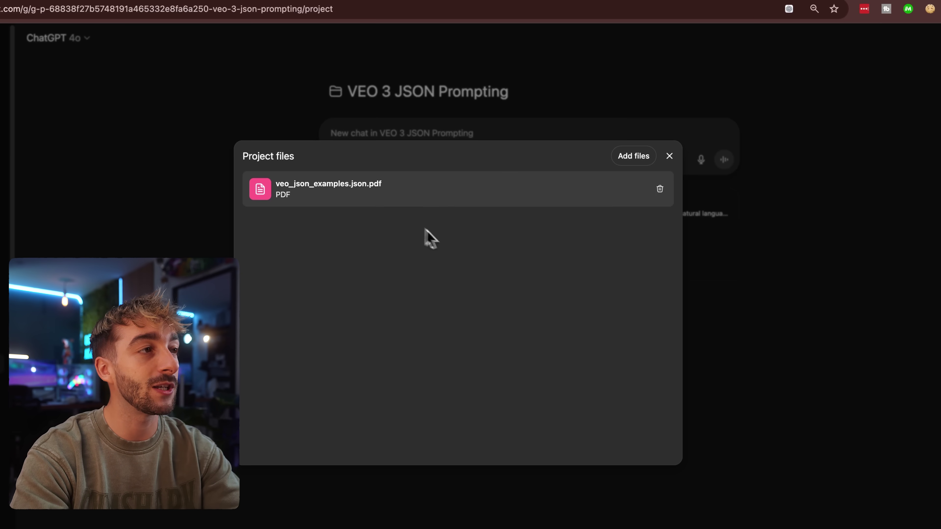
click(741, 332)
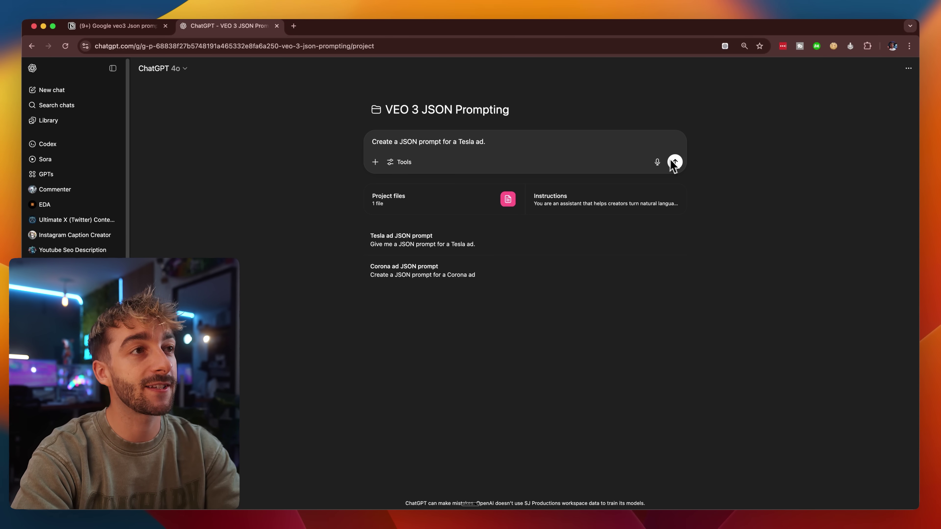
Submit the request "Create a JSON prompt for a Tesla ad." in the project and copy the generated JSON code
click(674, 162)
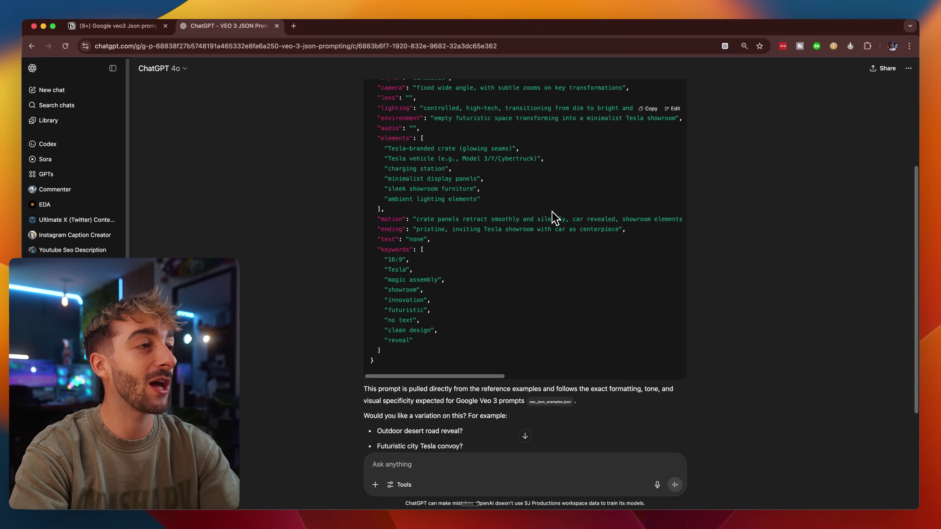
scroll(555, 217, up, 3)
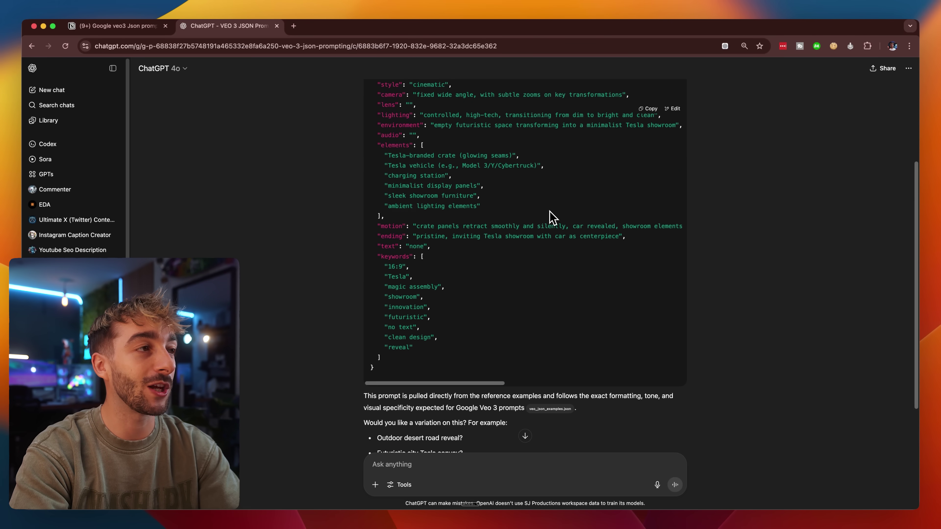
click(650, 109)
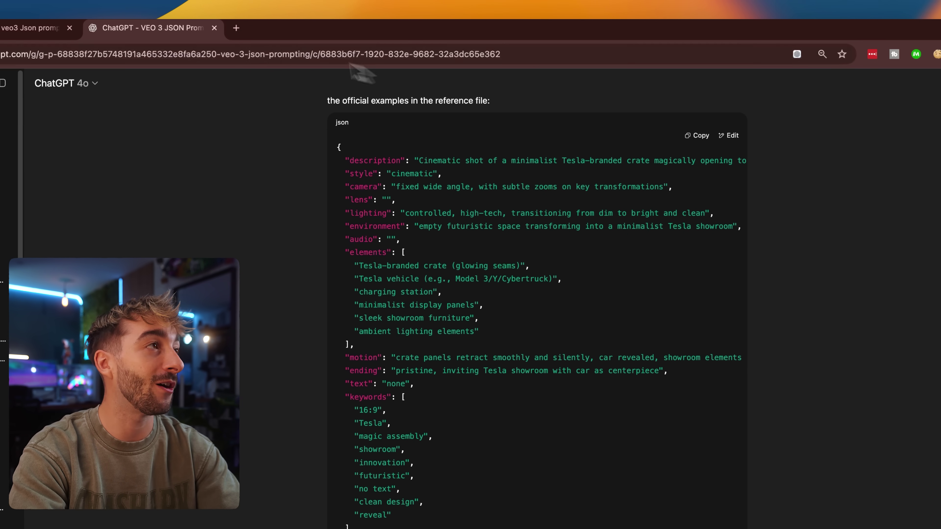
Open Google's Flow website in a new browser tab
click(236, 28)
text(flo)
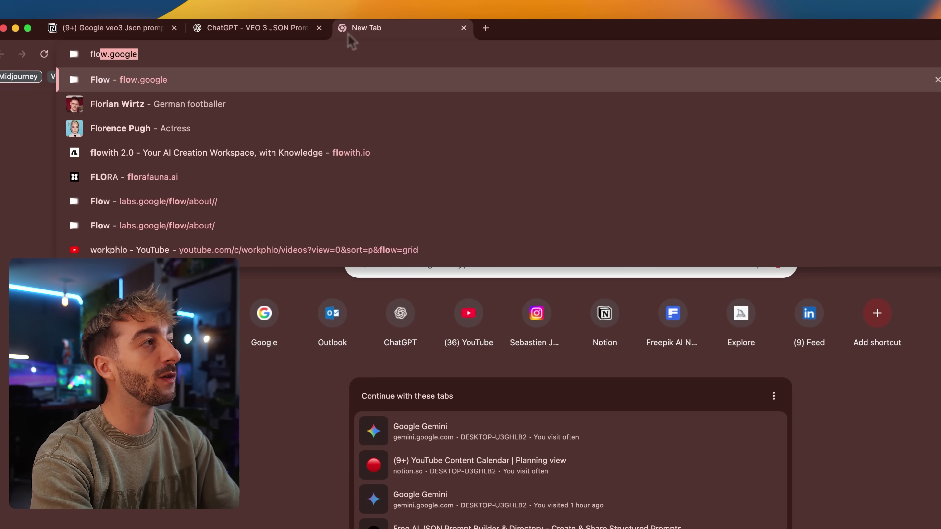
key(Return)
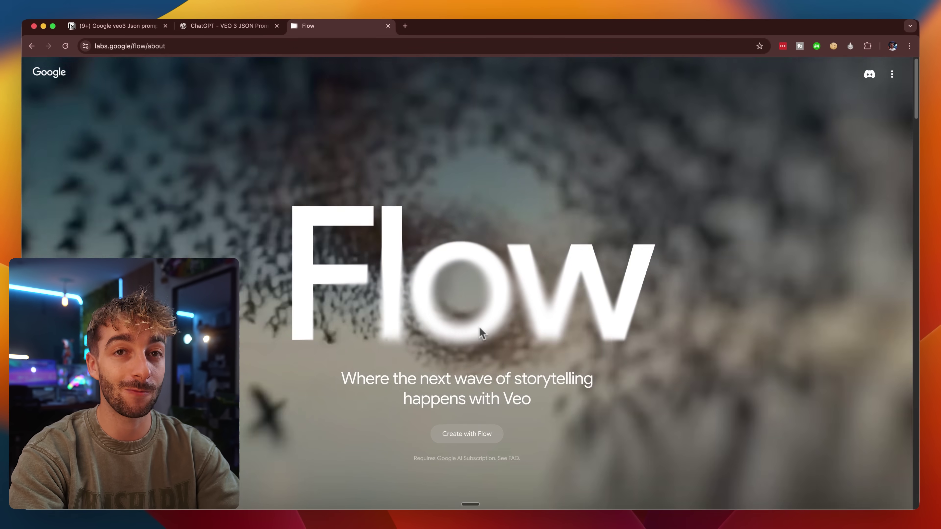
Search Google for "gemini ai pro" in a new browser tab and open the Google AI Pro & Ultra subscriptions page
click(405, 26)
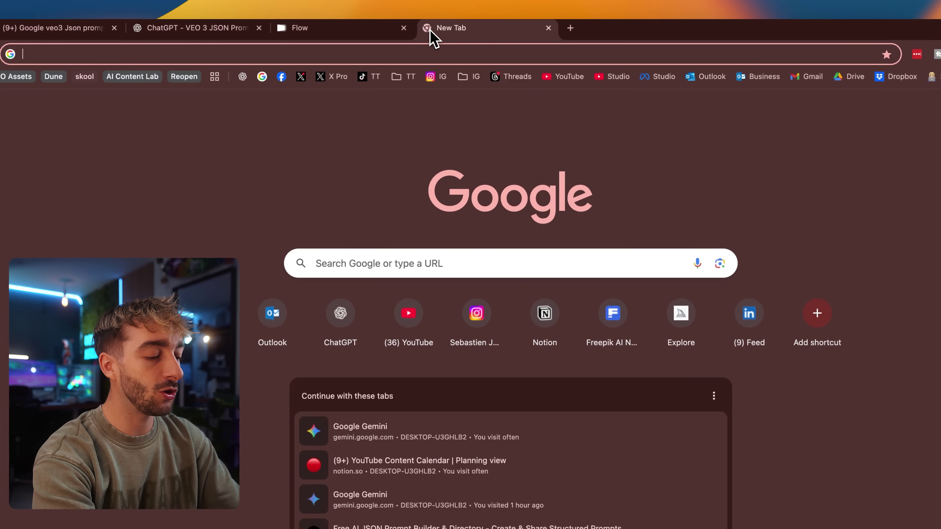
text(gemi)
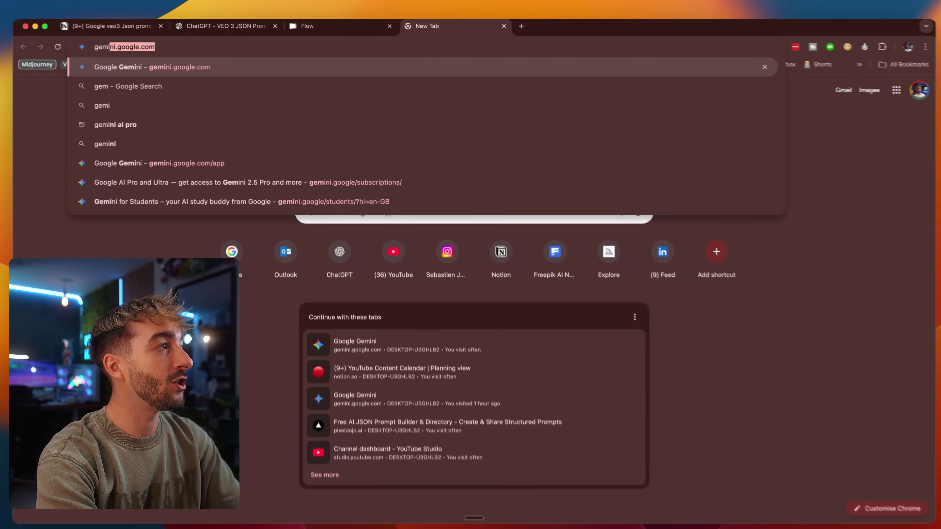
text(ni ai pro)
key(Return)
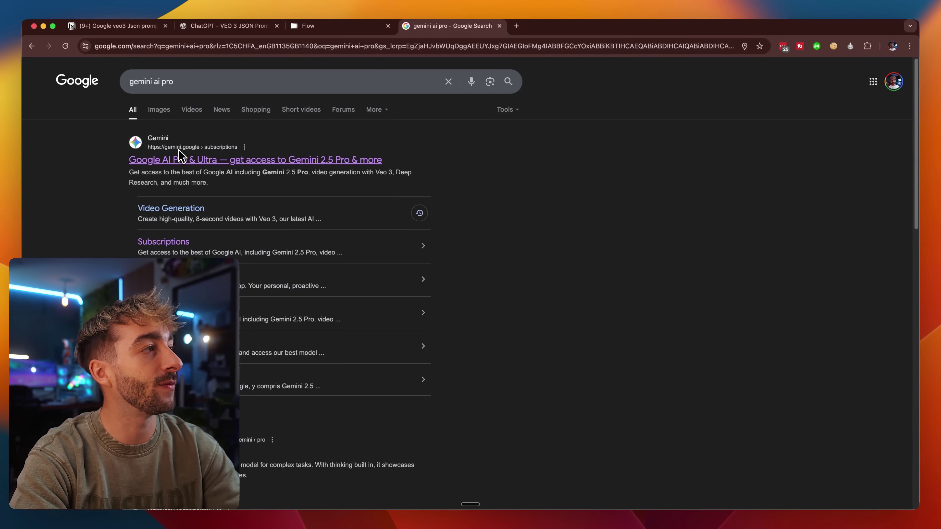
click(239, 160)
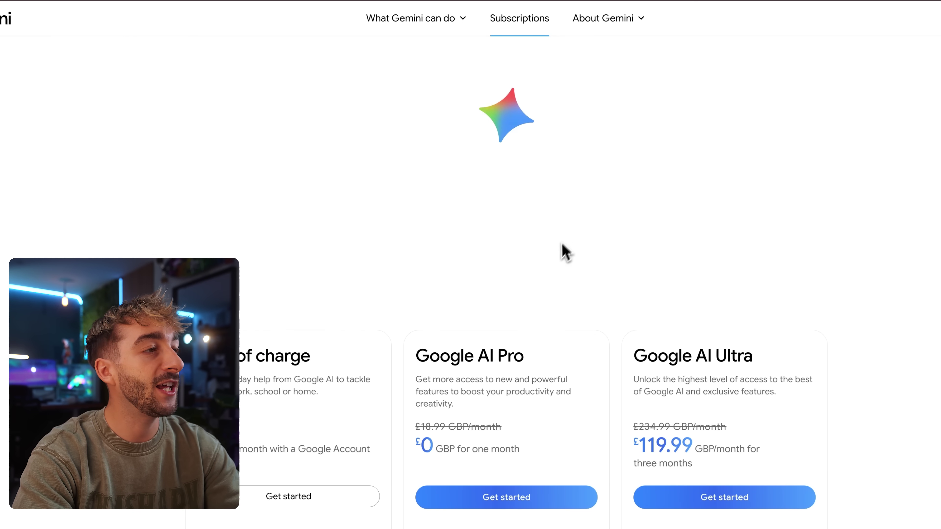
Compare the prices and included features of the free, Google AI Pro and Google AI Ultra plans, especially Flow and Veo 3 access
scroll(556, 263, down, 5)
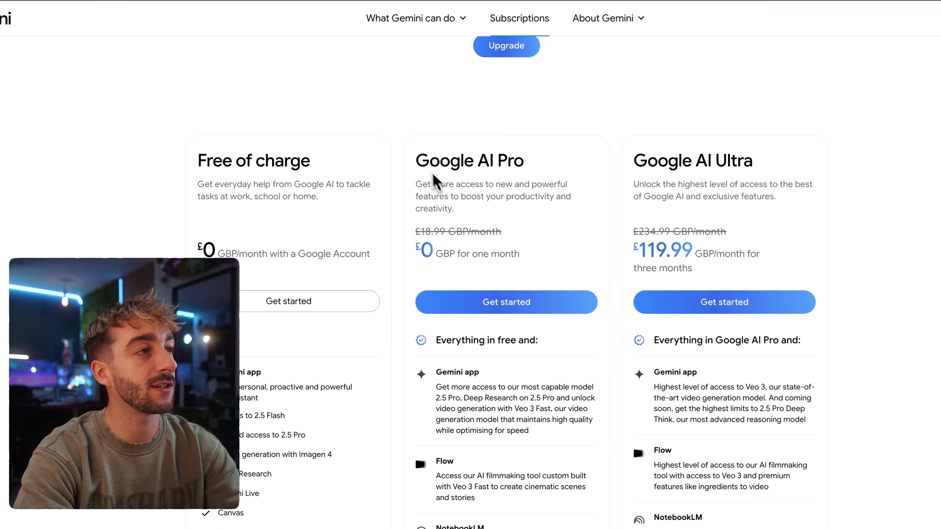
drag(437, 264, 540, 265)
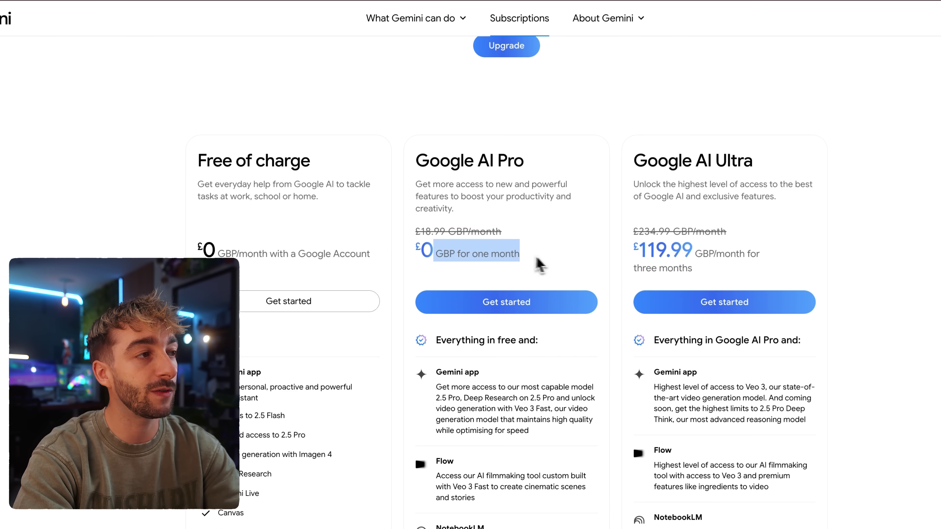
click(537, 265)
scroll(538, 265, down, 3)
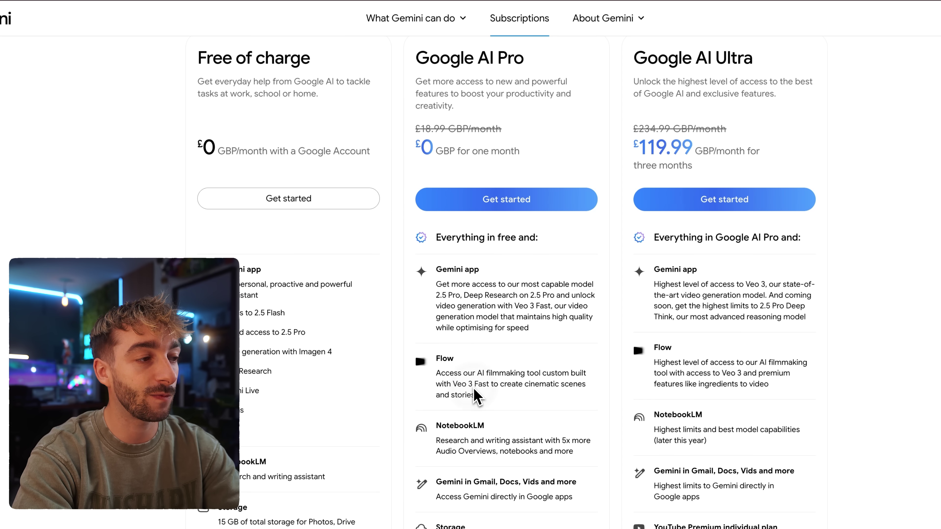
scroll(478, 378, up, 3)
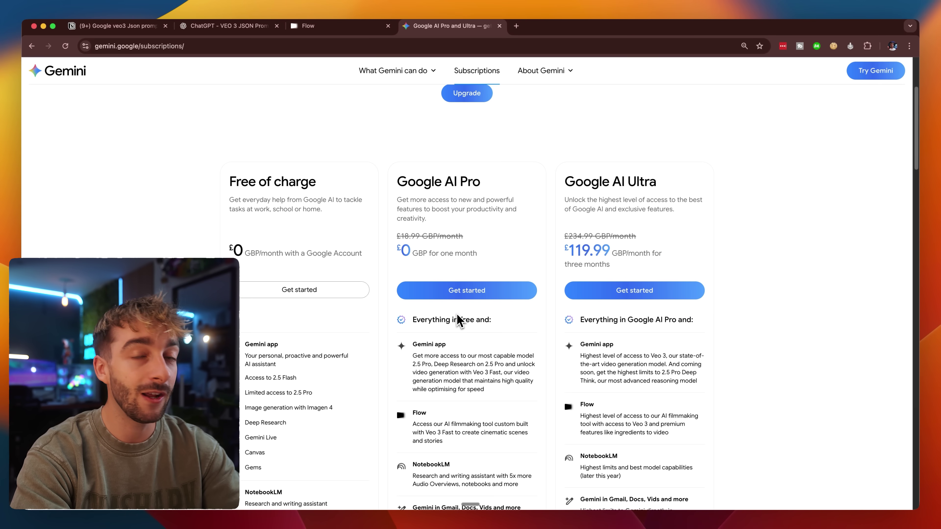
scroll(458, 320, down, 1)
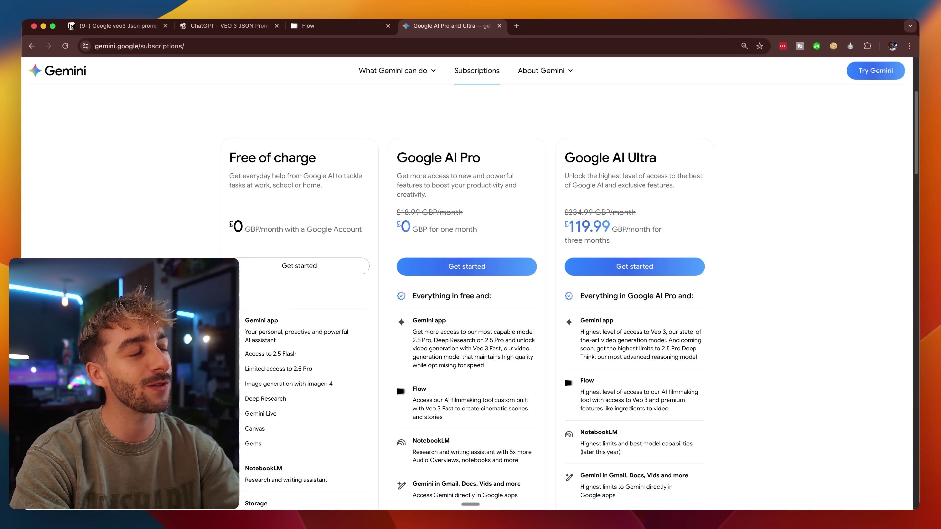
scroll(478, 363, down, 1)
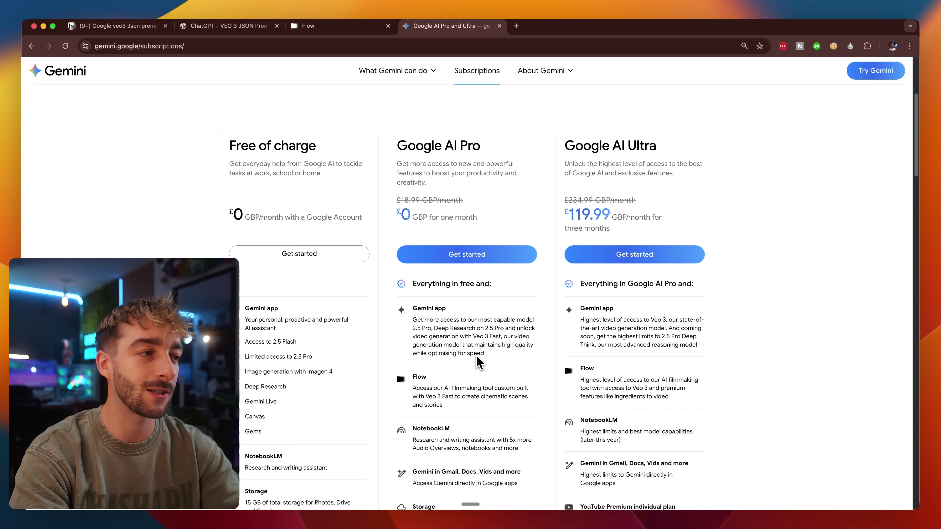
scroll(476, 356, down, 1)
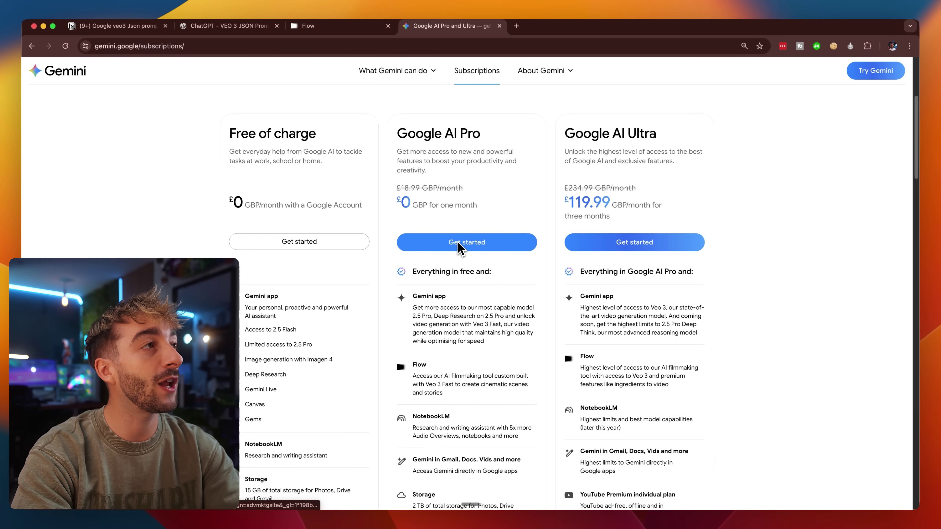
Return to Flow, create a new project and paste the copied Tesla JSON into its Text to Video prompt
click(318, 25)
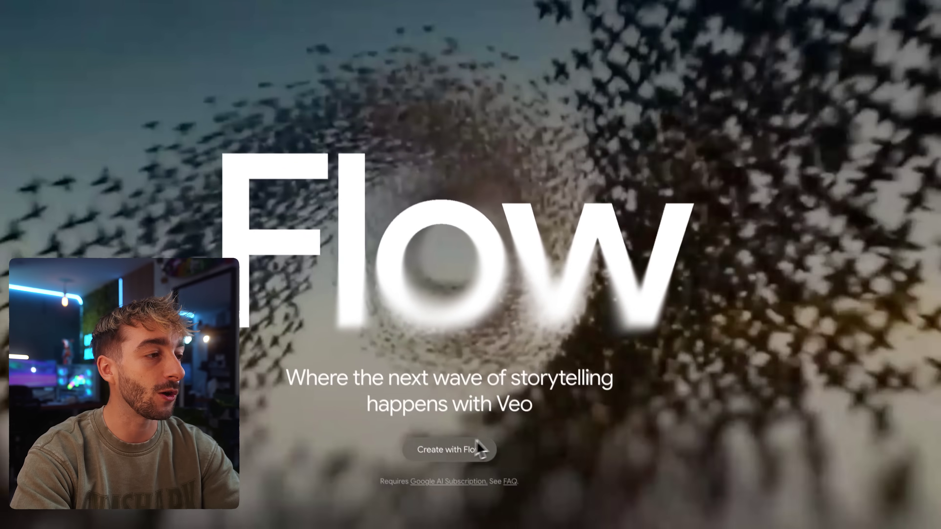
click(461, 445)
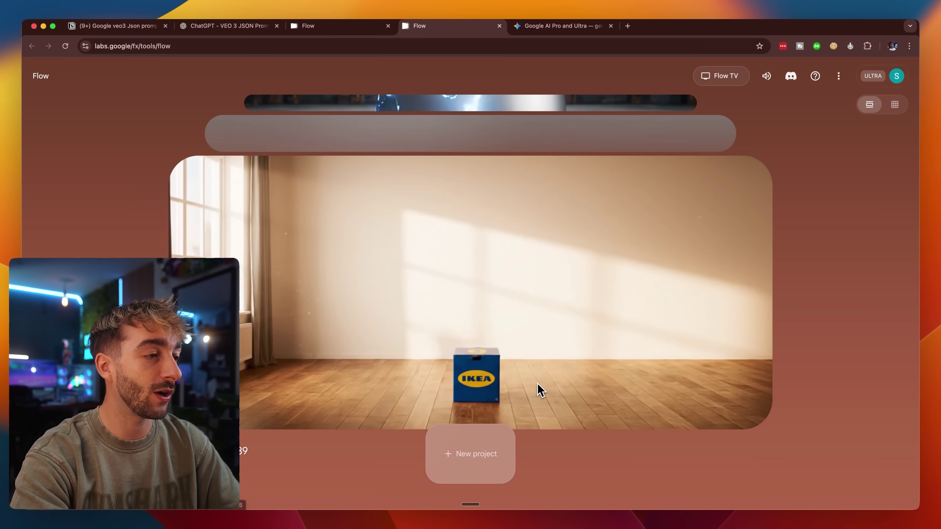
click(476, 449)
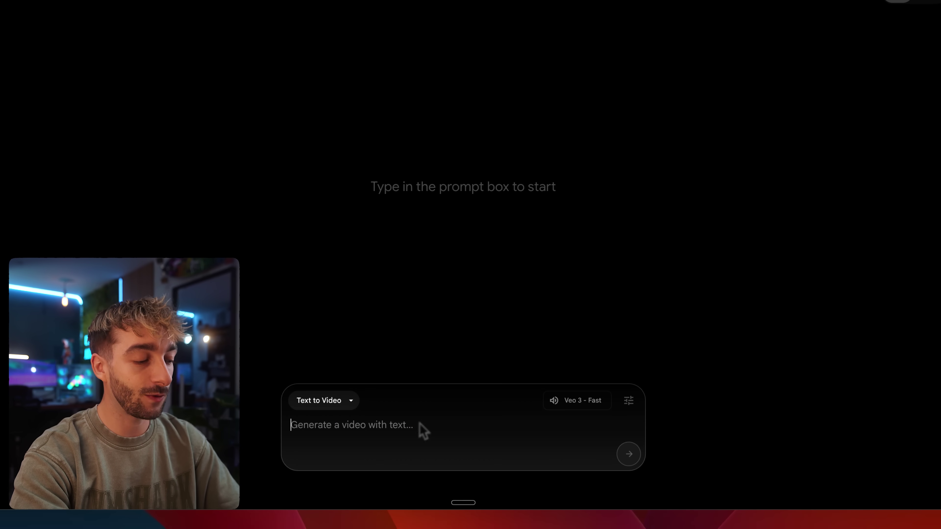
key(super+v)
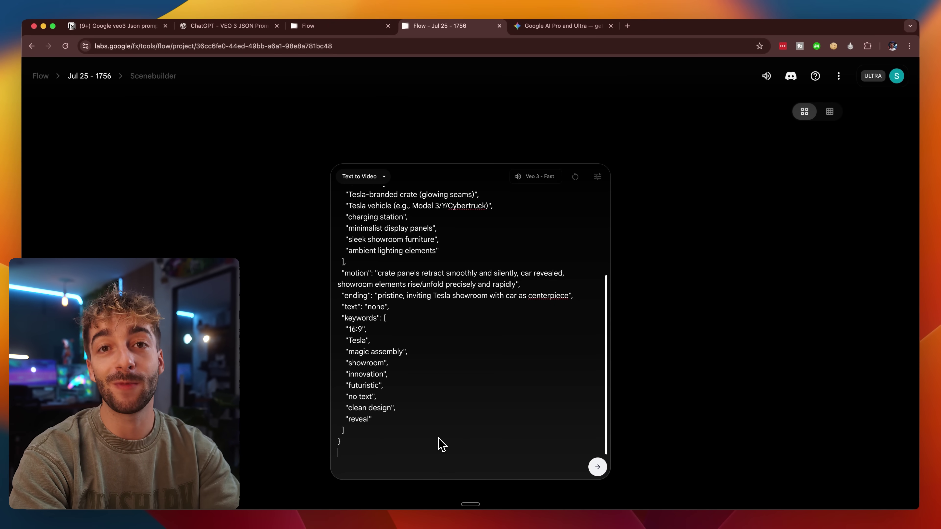
Configure the video generation with the Veo 3 - Fast model and 2 outputs per prompt
mouse_move(524, 181)
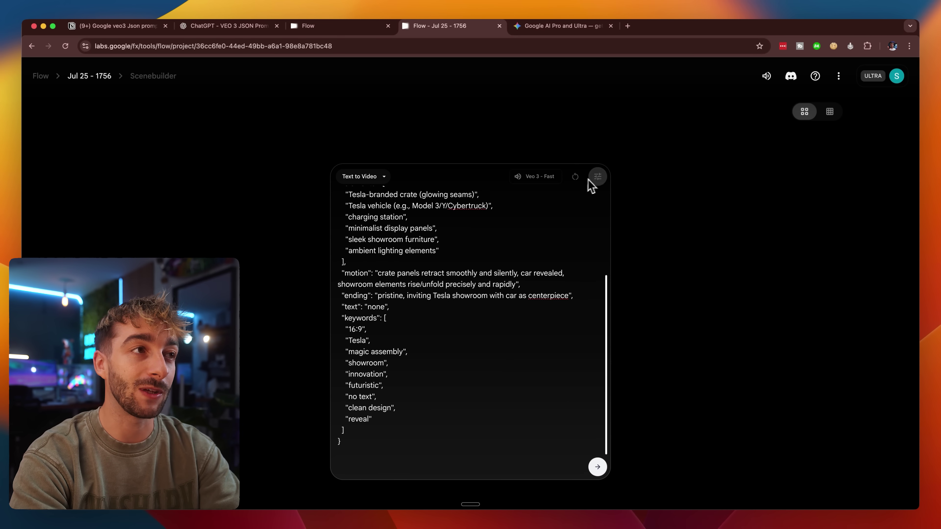
click(597, 177)
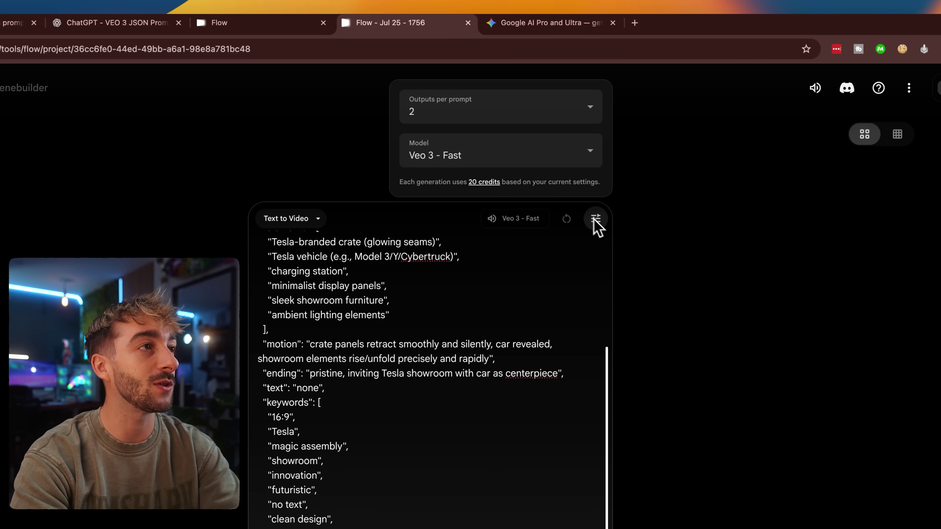
click(470, 165)
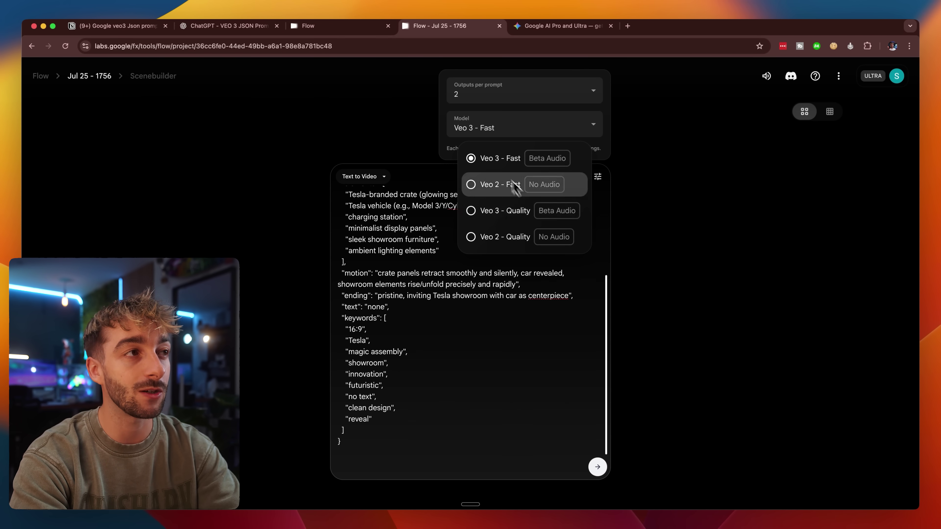
click(493, 161)
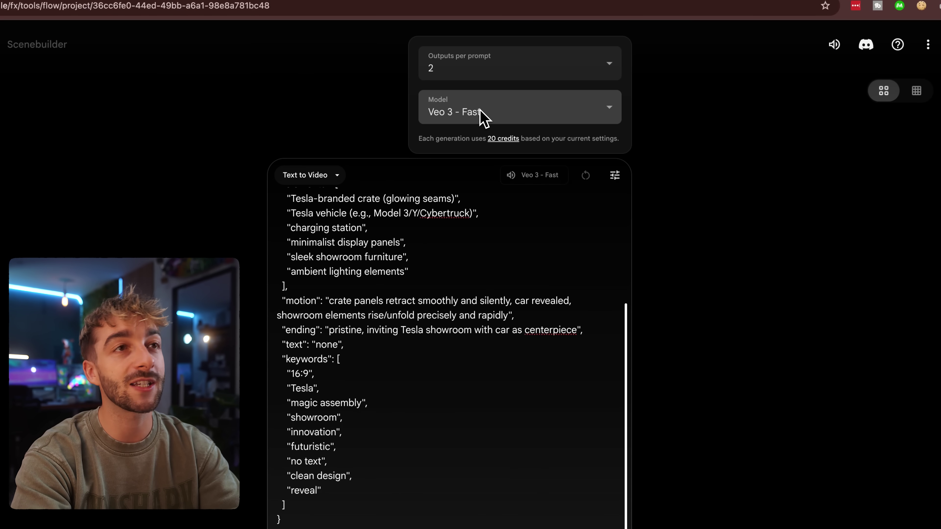
click(488, 73)
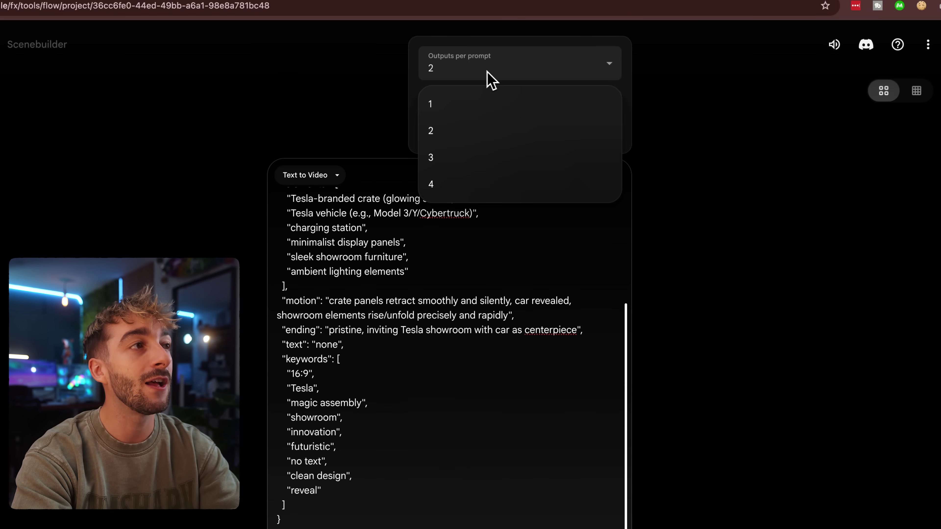
click(452, 136)
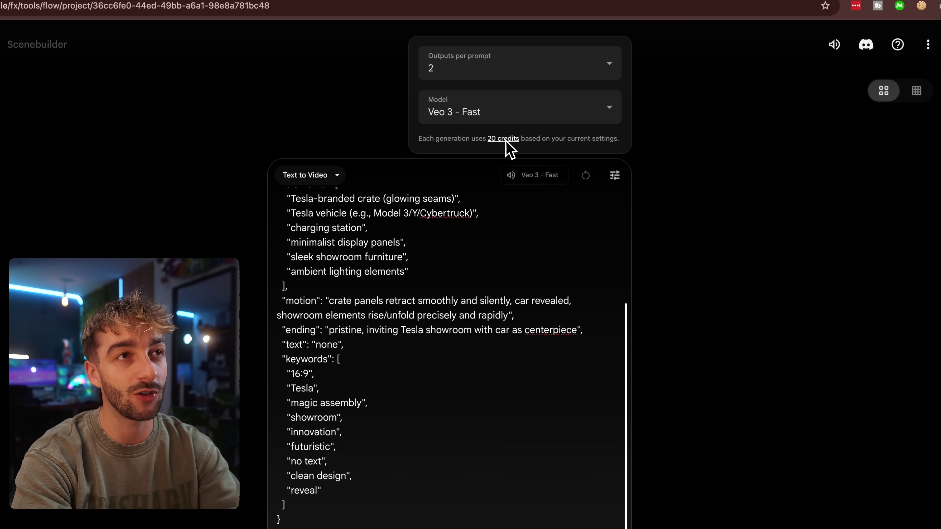
click(498, 315)
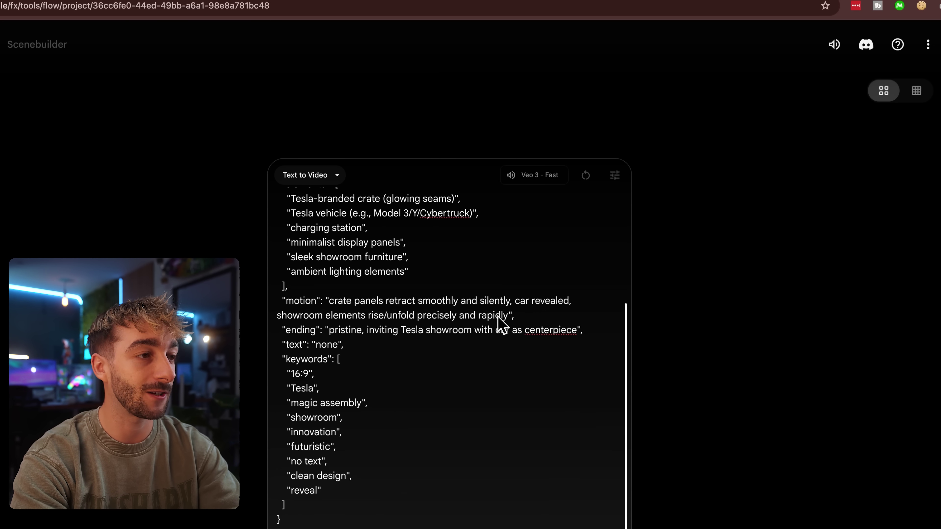
Generate the Tesla ad videos from the JSON prompt and open the download options of the first clip
click(550, 470)
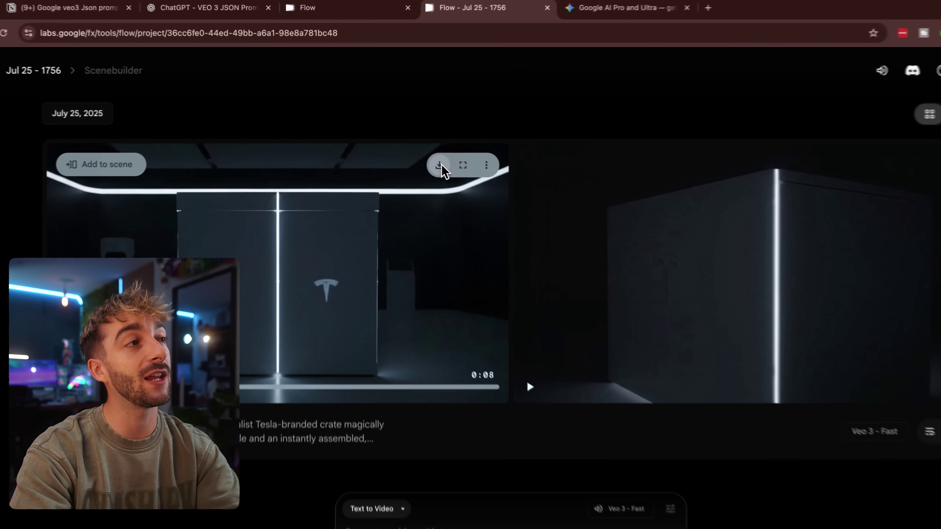
click(414, 152)
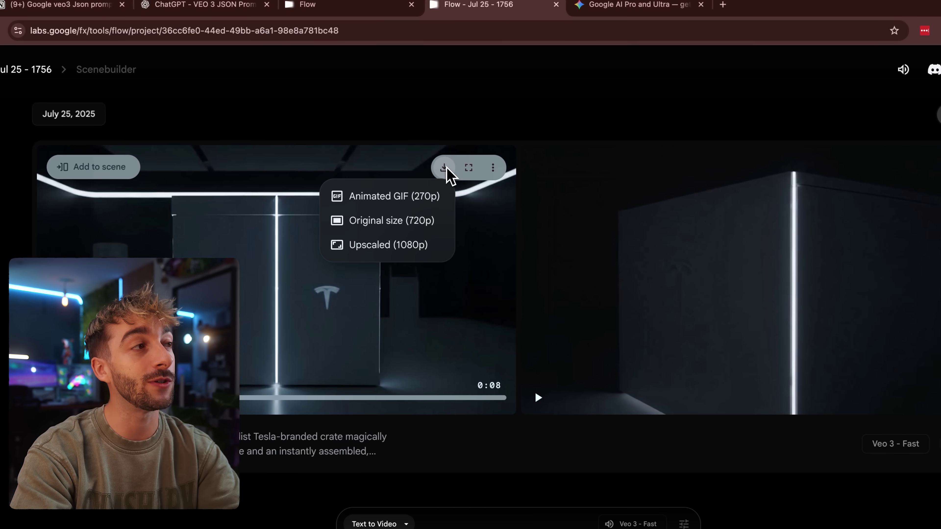